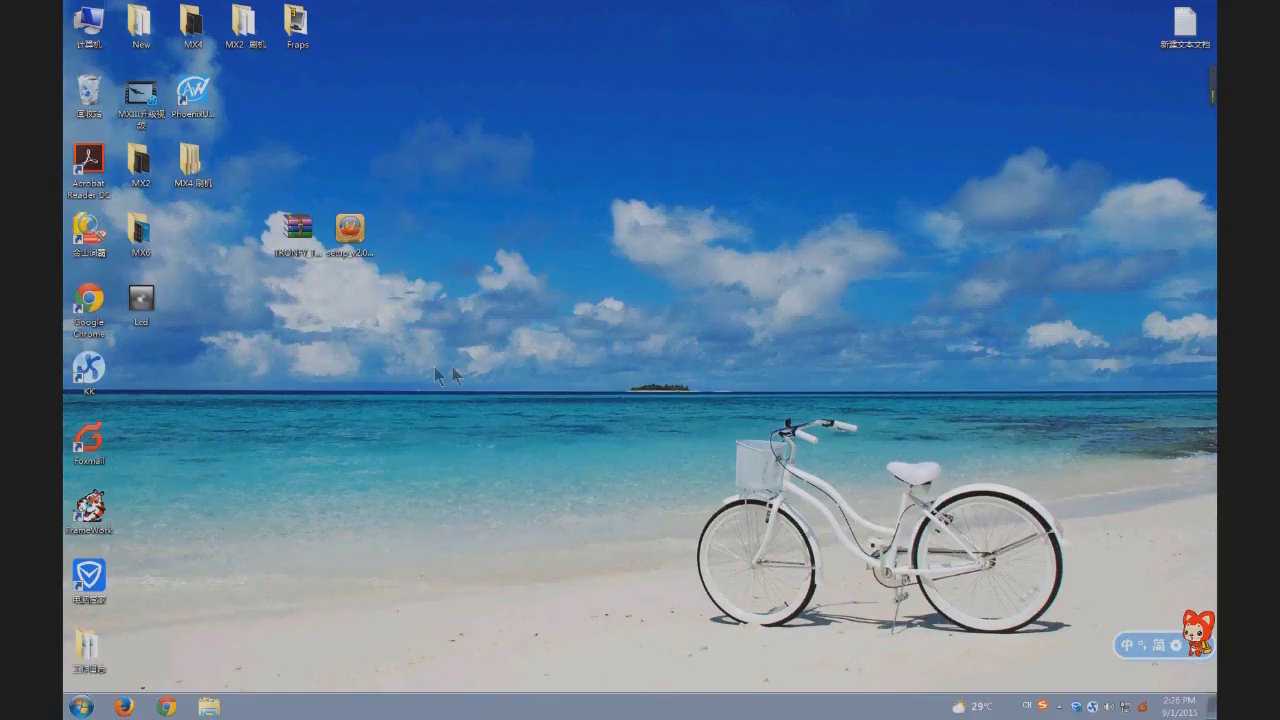
Launch the USB_Burning_Tool installer from the desktop and choose English as the setup language
double_click(347, 250)
click(631, 355)
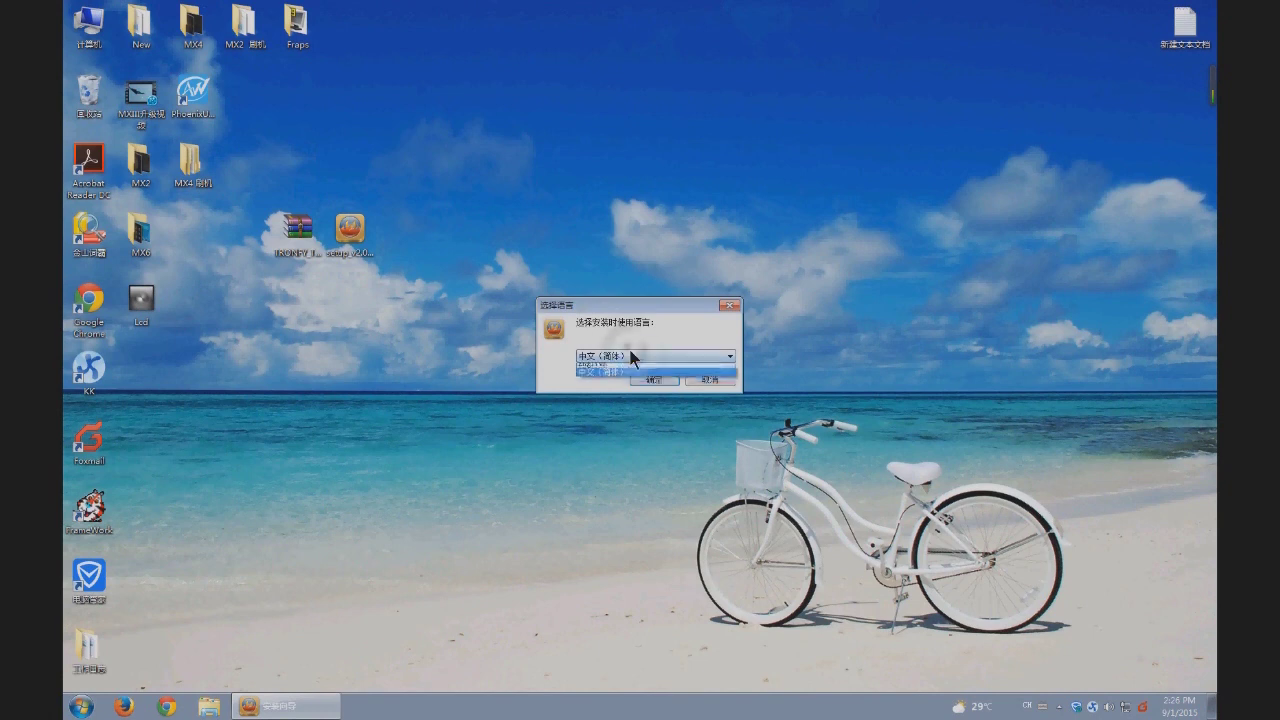
click(626, 370)
click(650, 381)
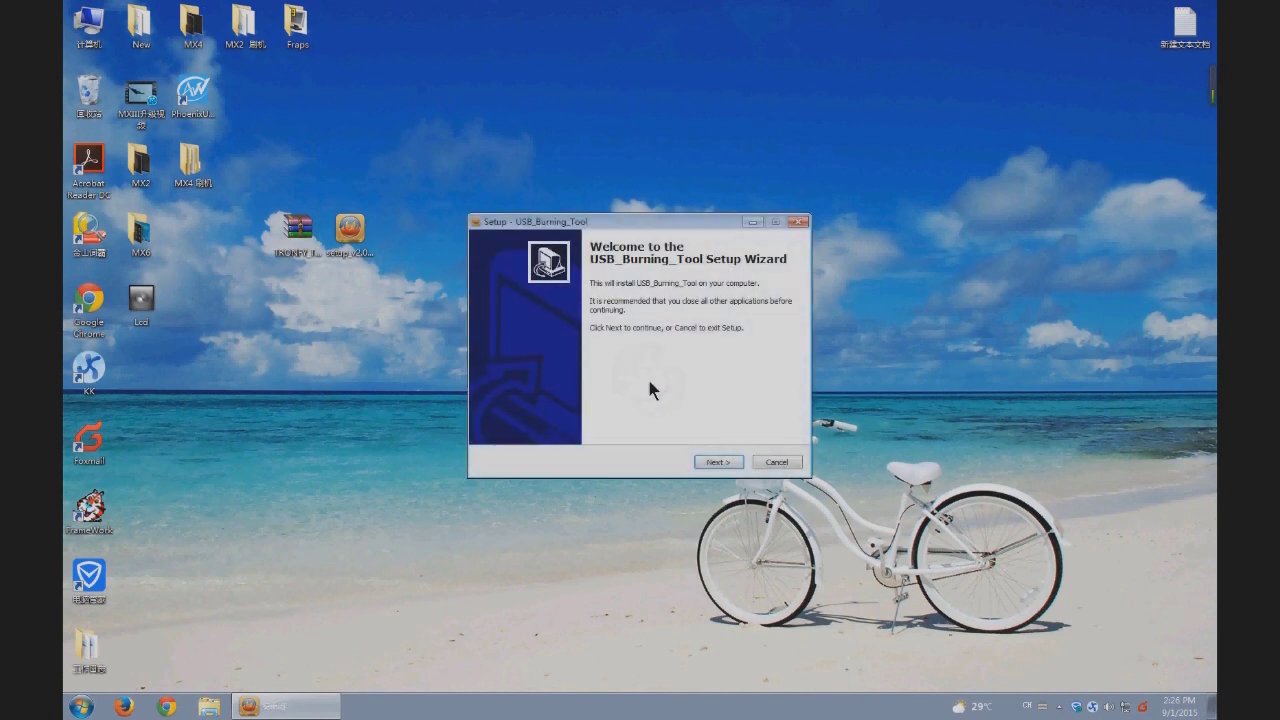
Accept the suggested Start Menu folder, keep the desktop icon option enabled, and start installing USB_Burning_Tool
click(728, 461)
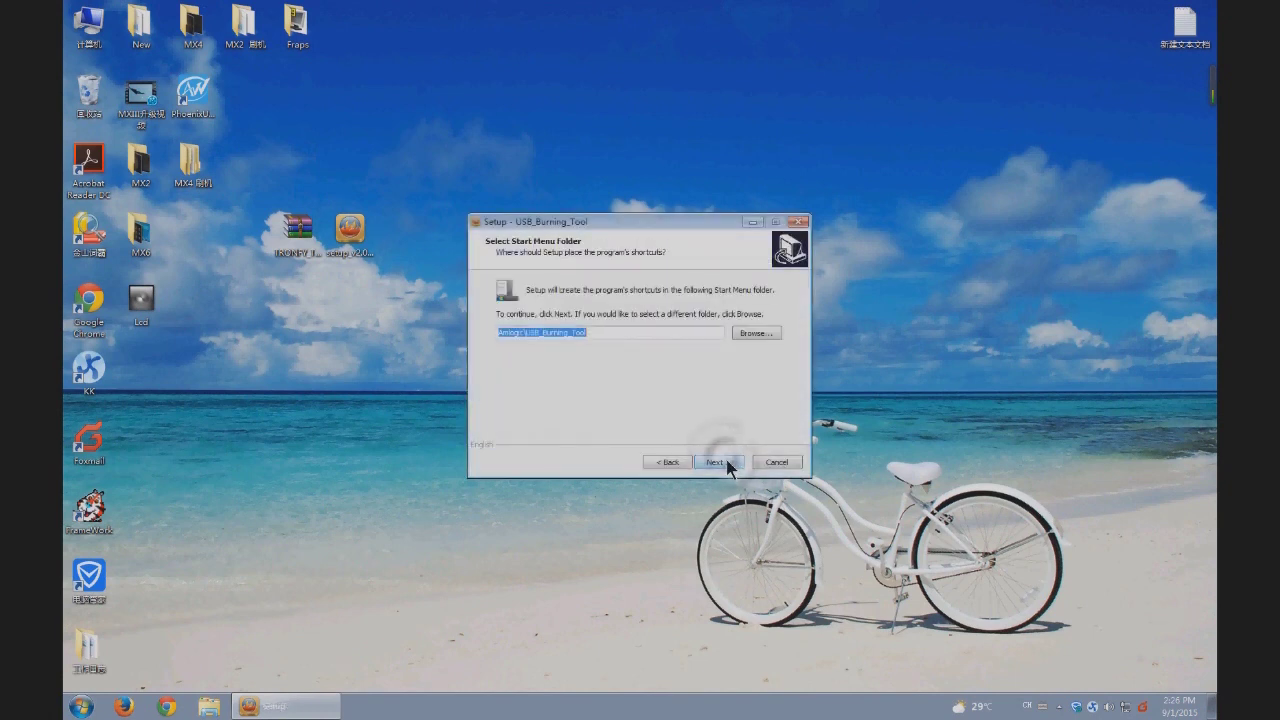
click(716, 462)
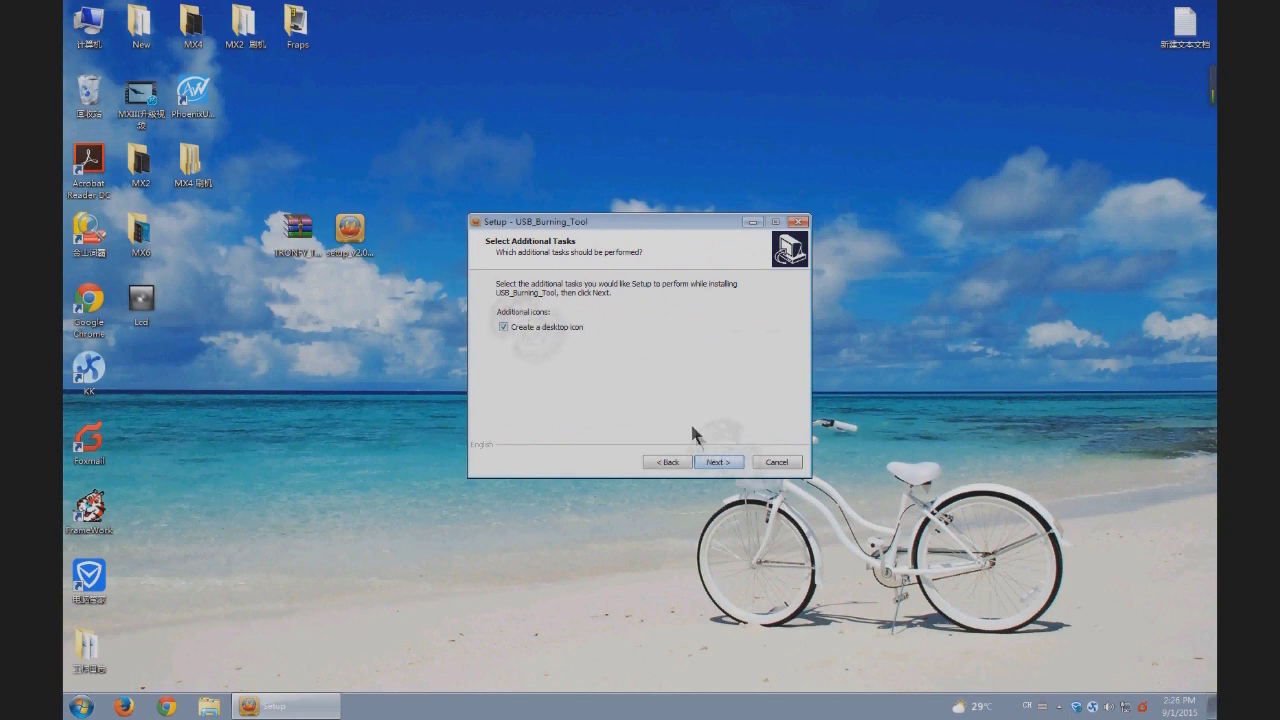
click(713, 461)
click(712, 459)
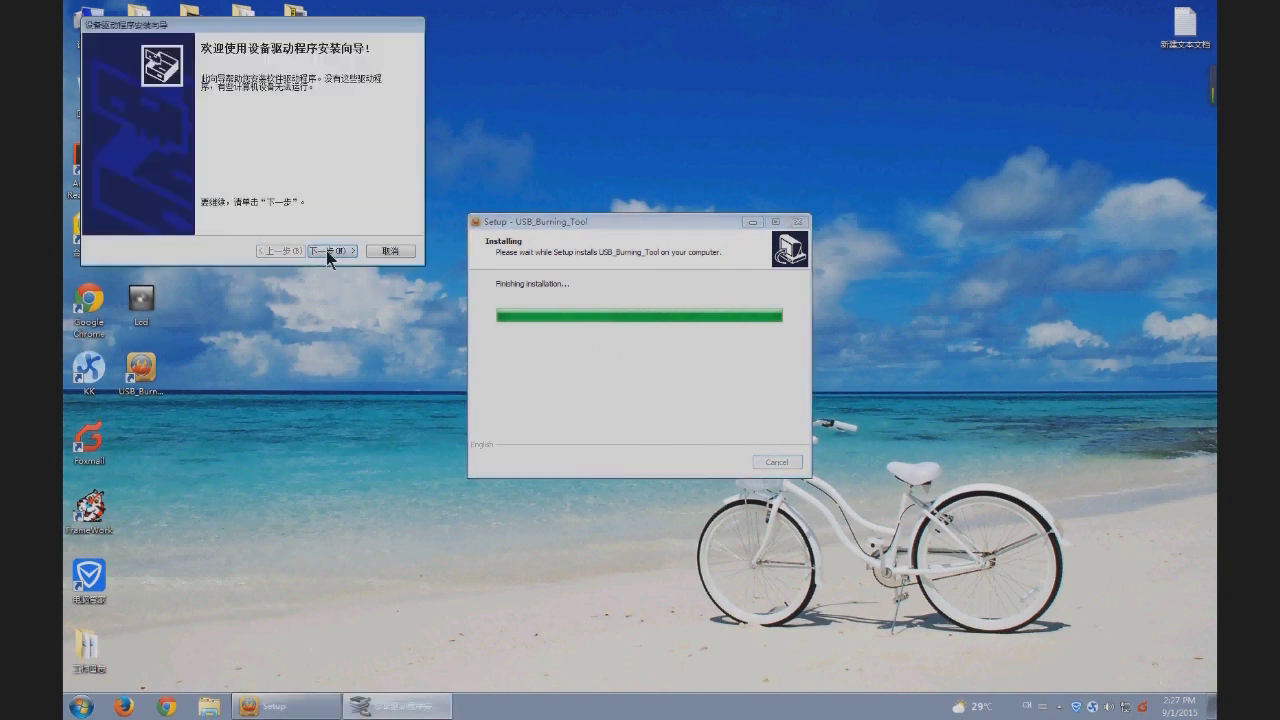
Install the device drivers through their wizard and finish the USB_Burning_Tool setup
click(326, 250)
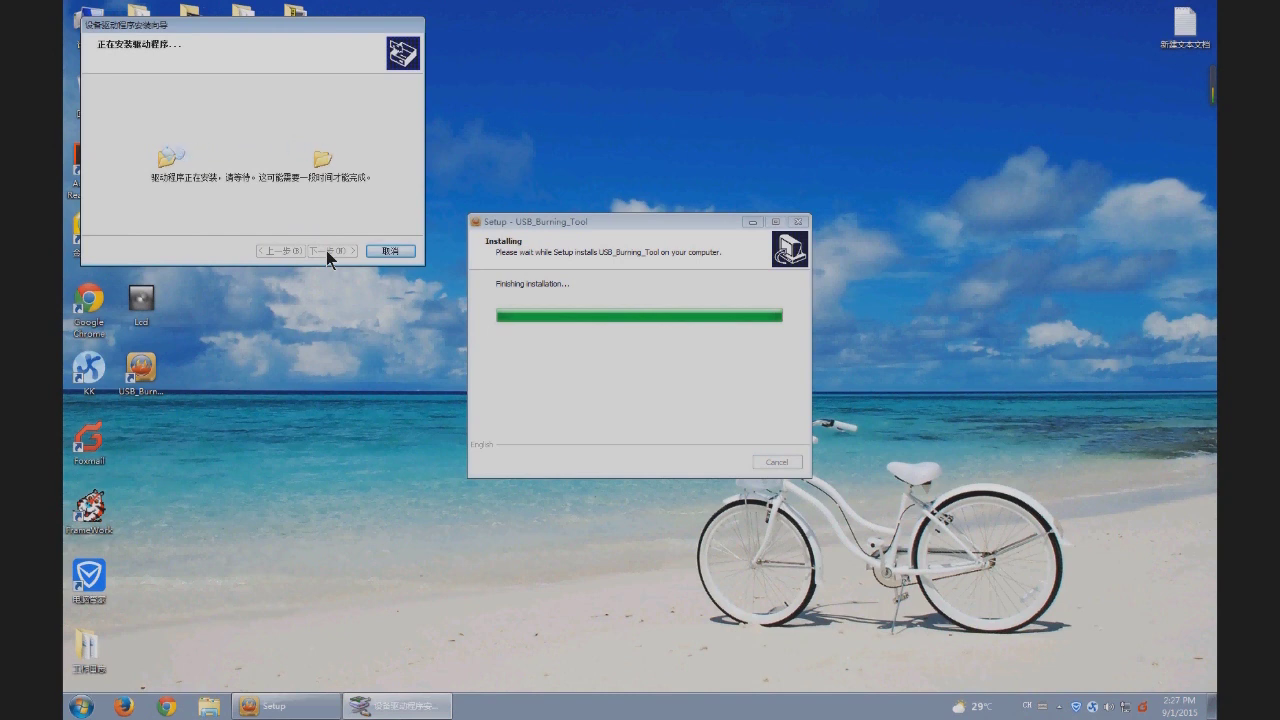
click(326, 250)
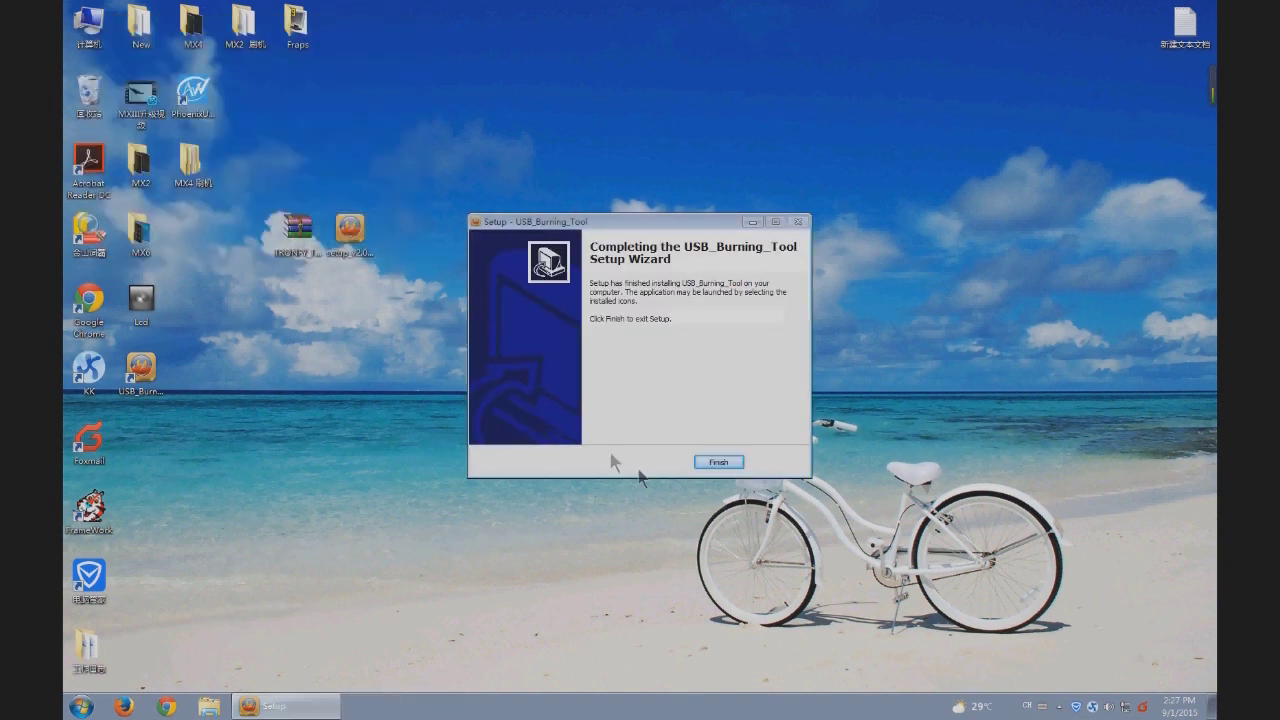
click(716, 462)
Extract the TRONFY_TVB_MX4 USB version firmware image from its RAR archive to the Desktop and close the archive
click(303, 244)
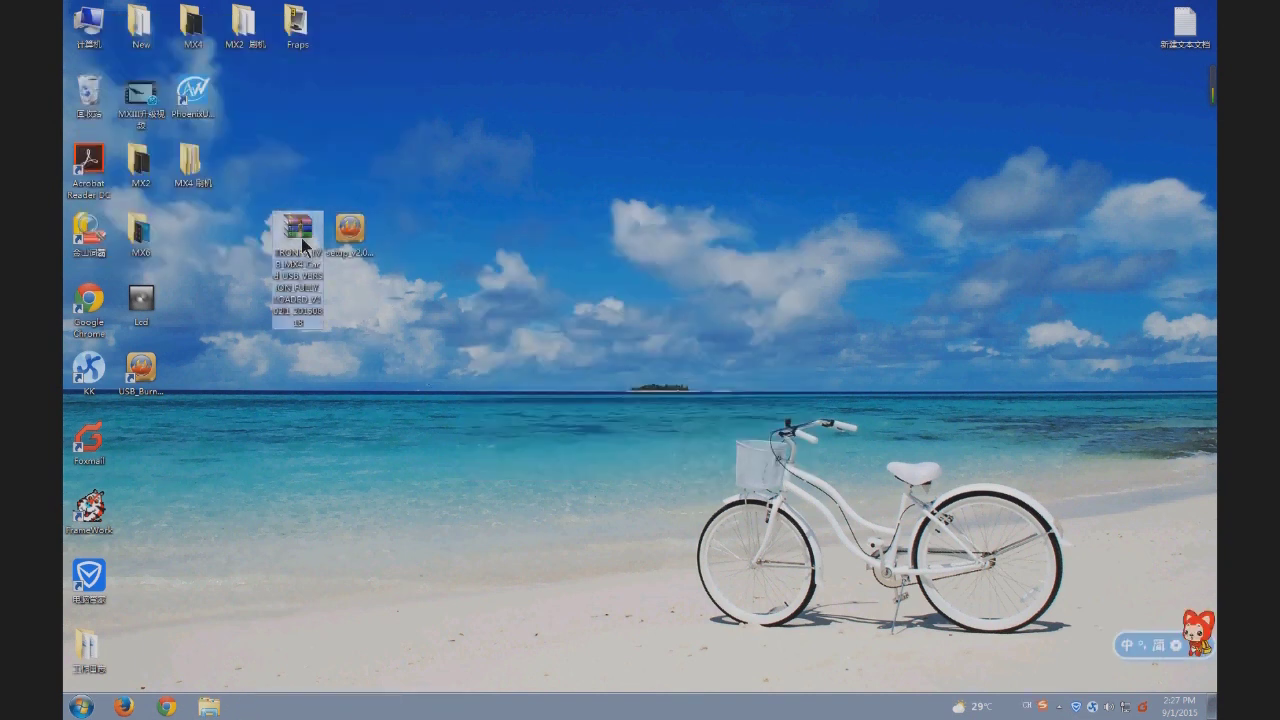
double_click(303, 244)
click(329, 285)
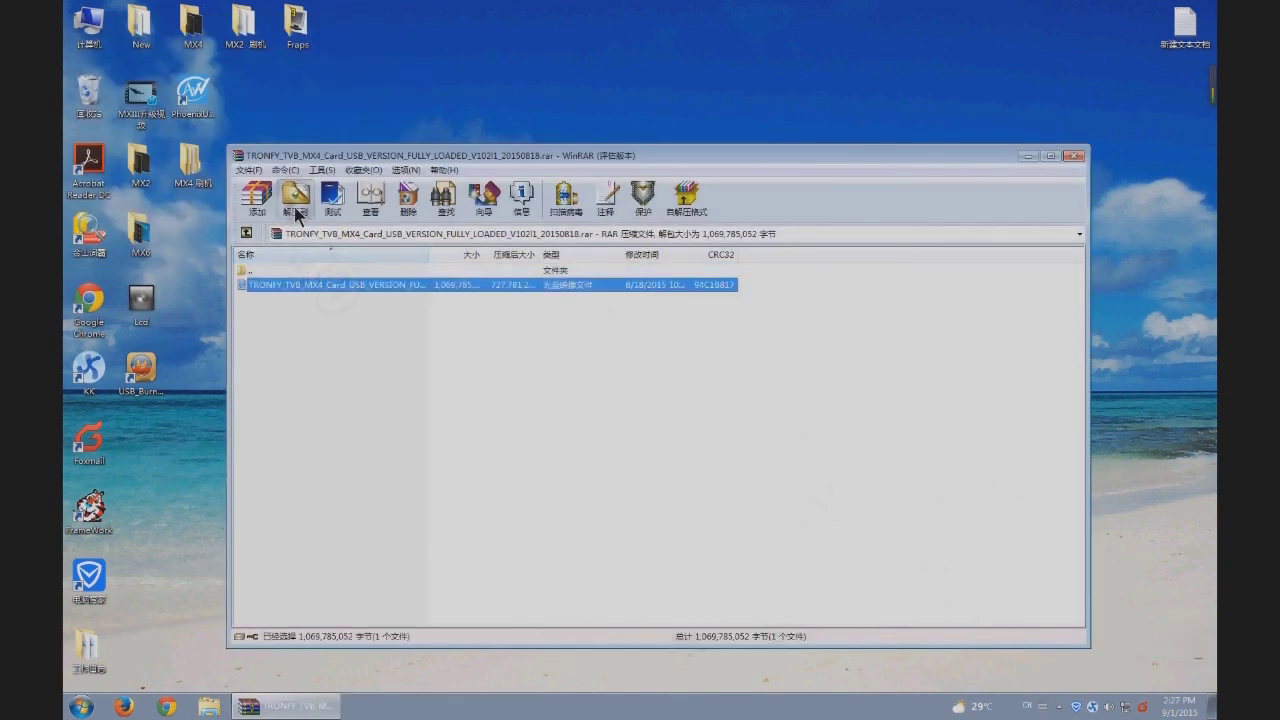
click(298, 214)
click(731, 409)
click(298, 200)
click(683, 328)
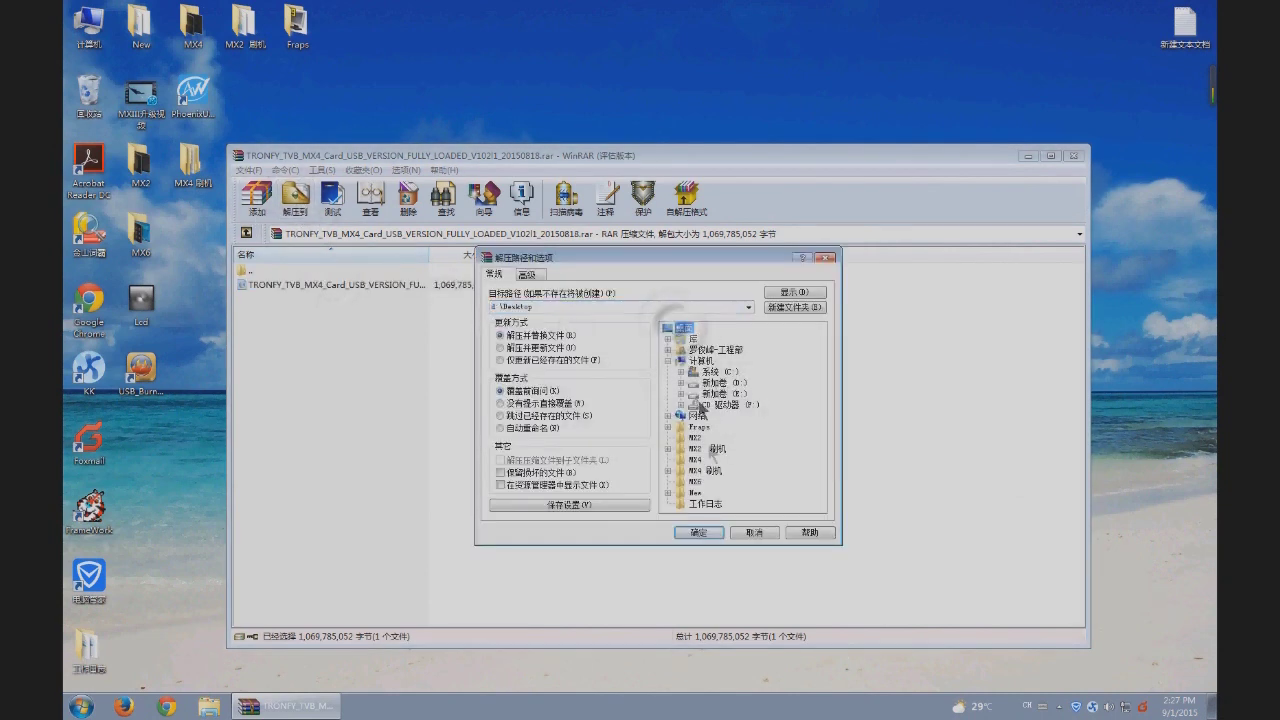
click(713, 533)
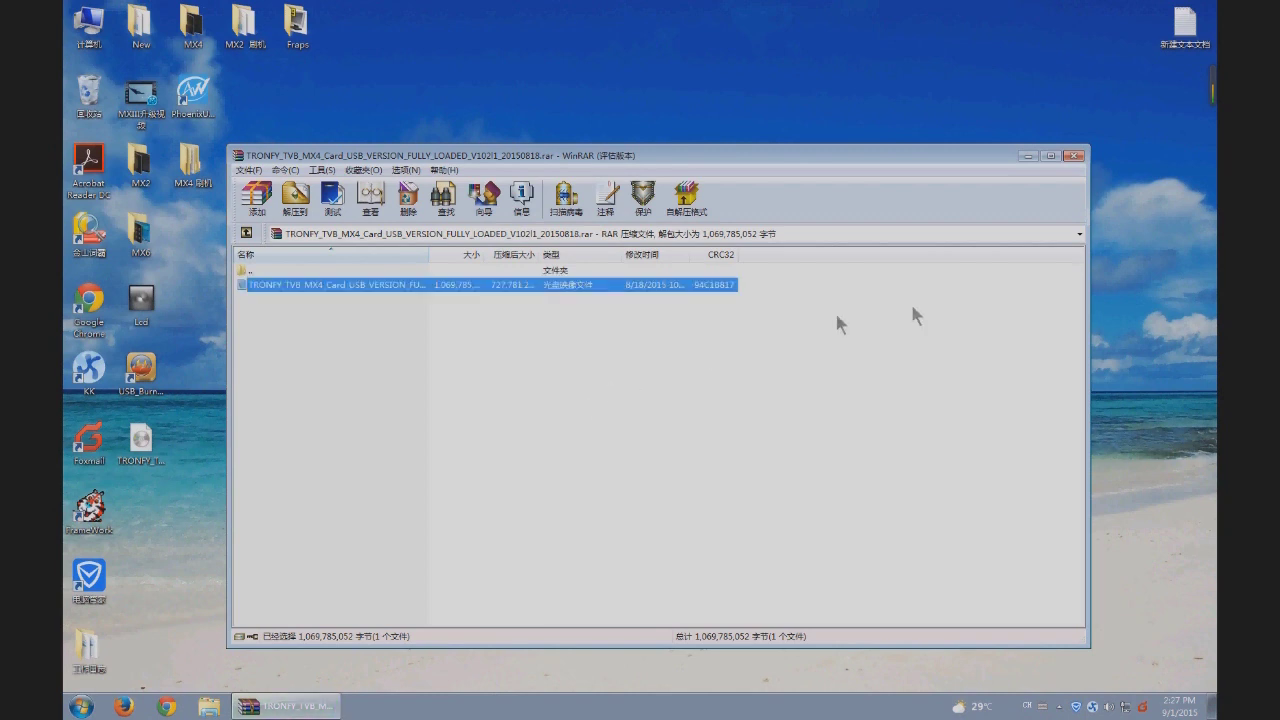
click(1073, 155)
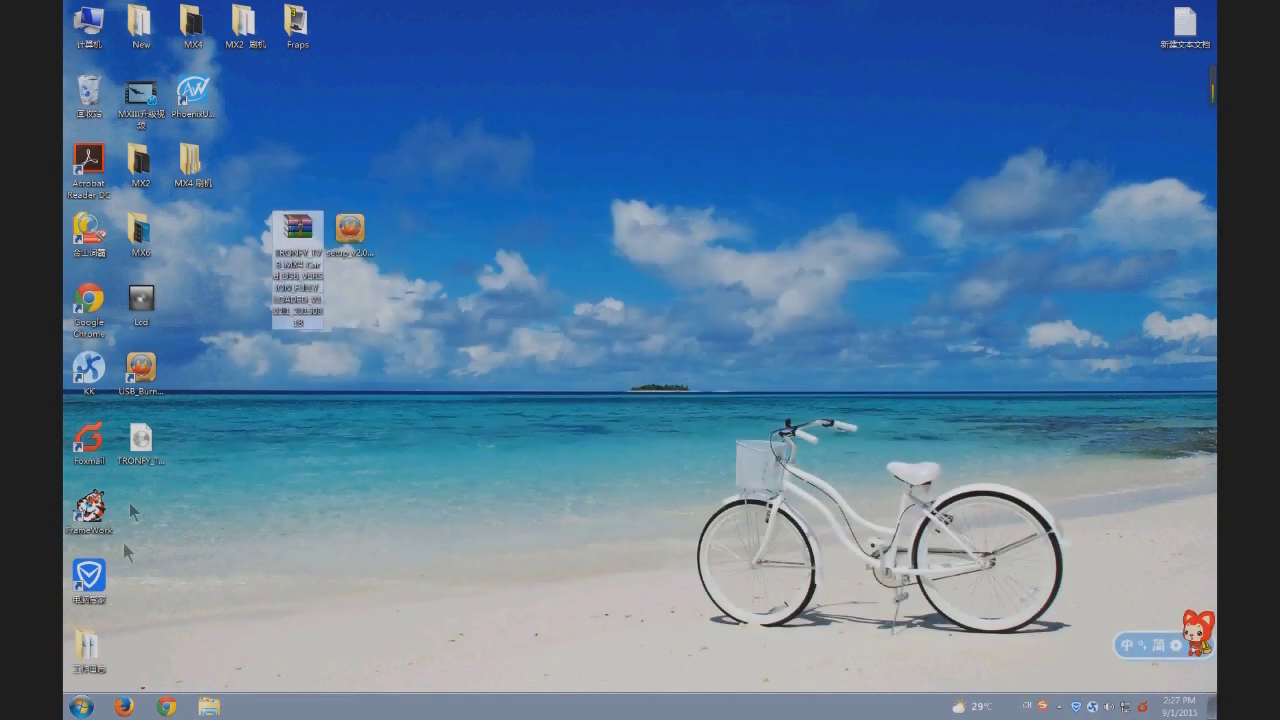
Open USB_Burning_Tool from the desktop and switch its interface language to English
double_click(148, 382)
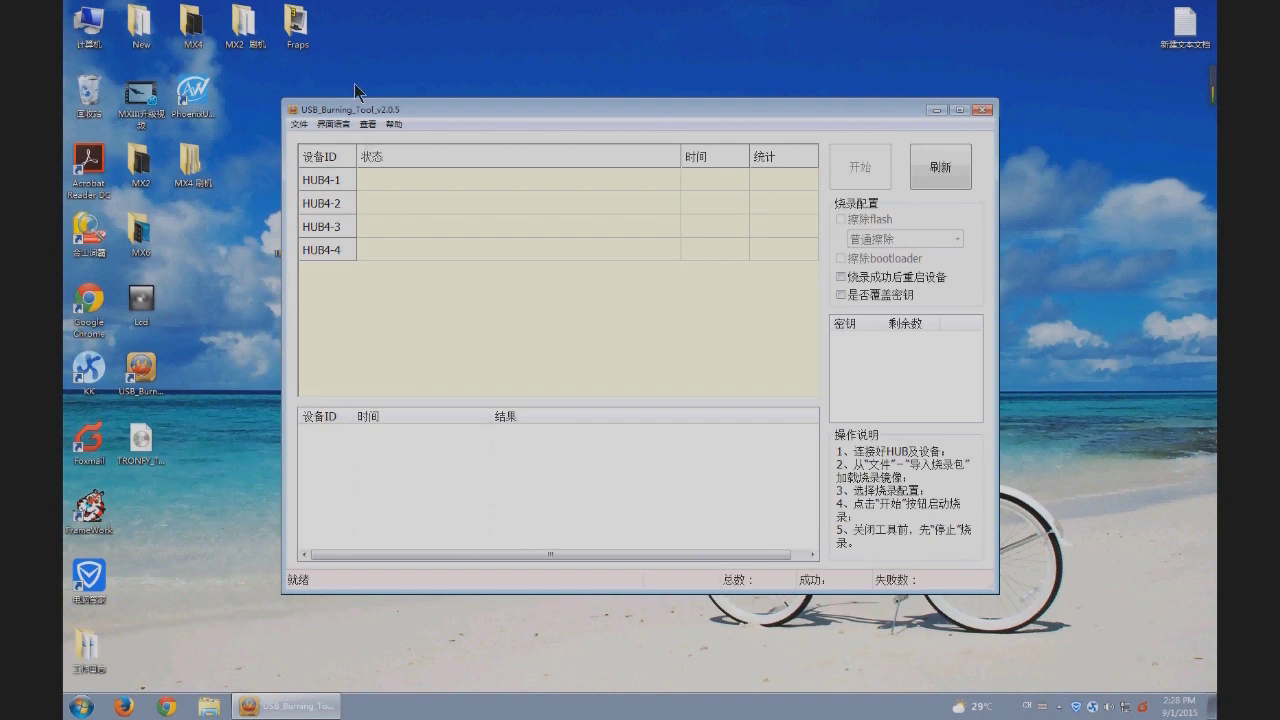
click(333, 124)
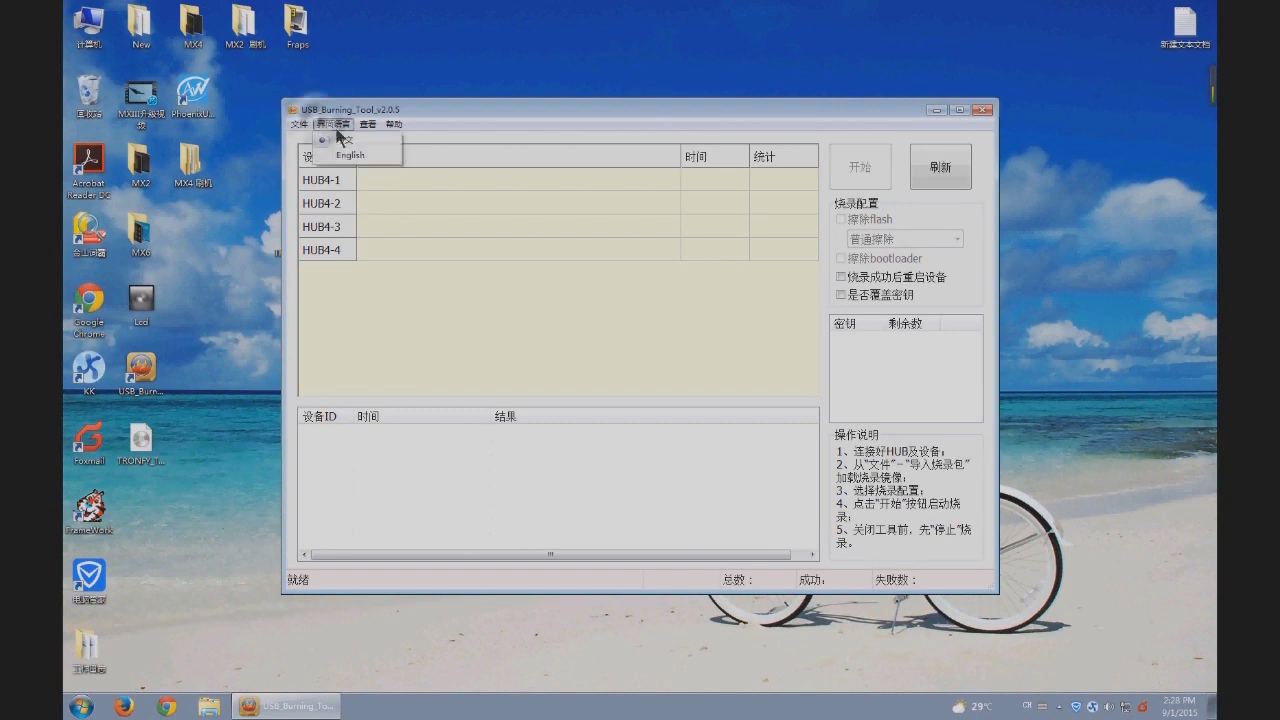
click(345, 148)
Import the TRONFY_TVB_MX4_Card_USB_VERSION_FULLY_LOADED burning image from the Desktop
click(298, 124)
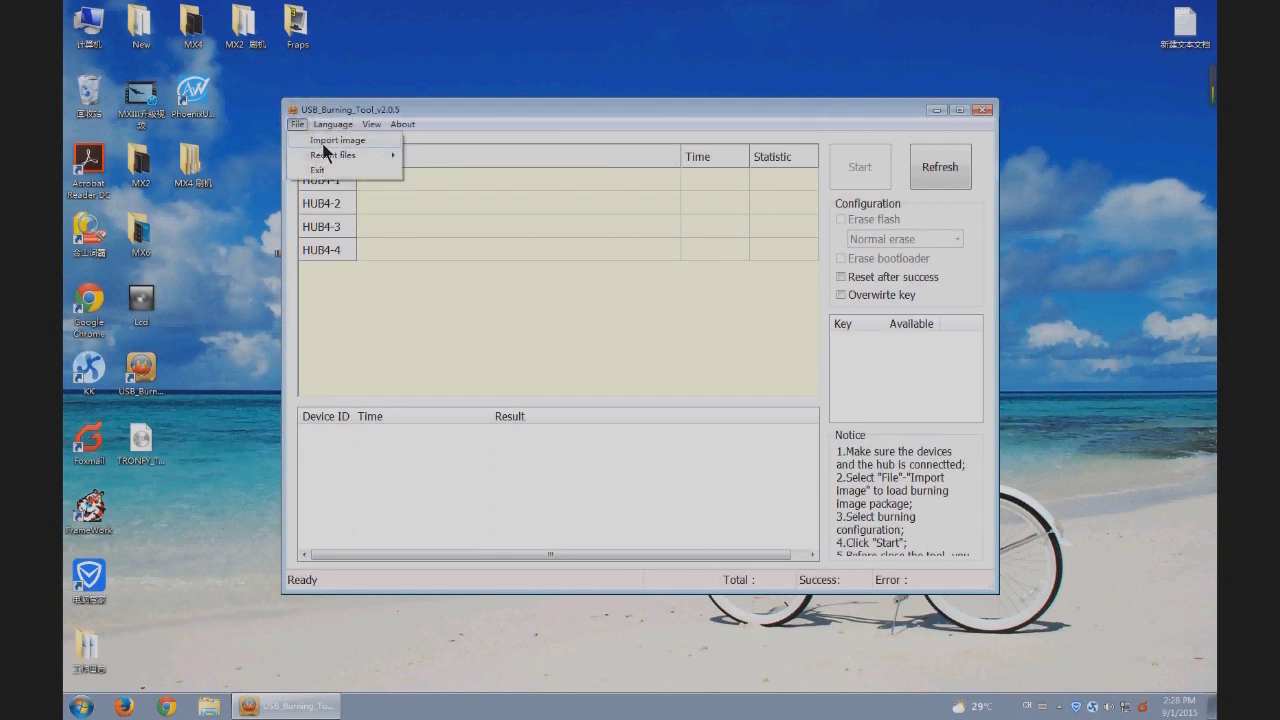
click(323, 142)
click(362, 262)
drag(852, 263, 848, 336)
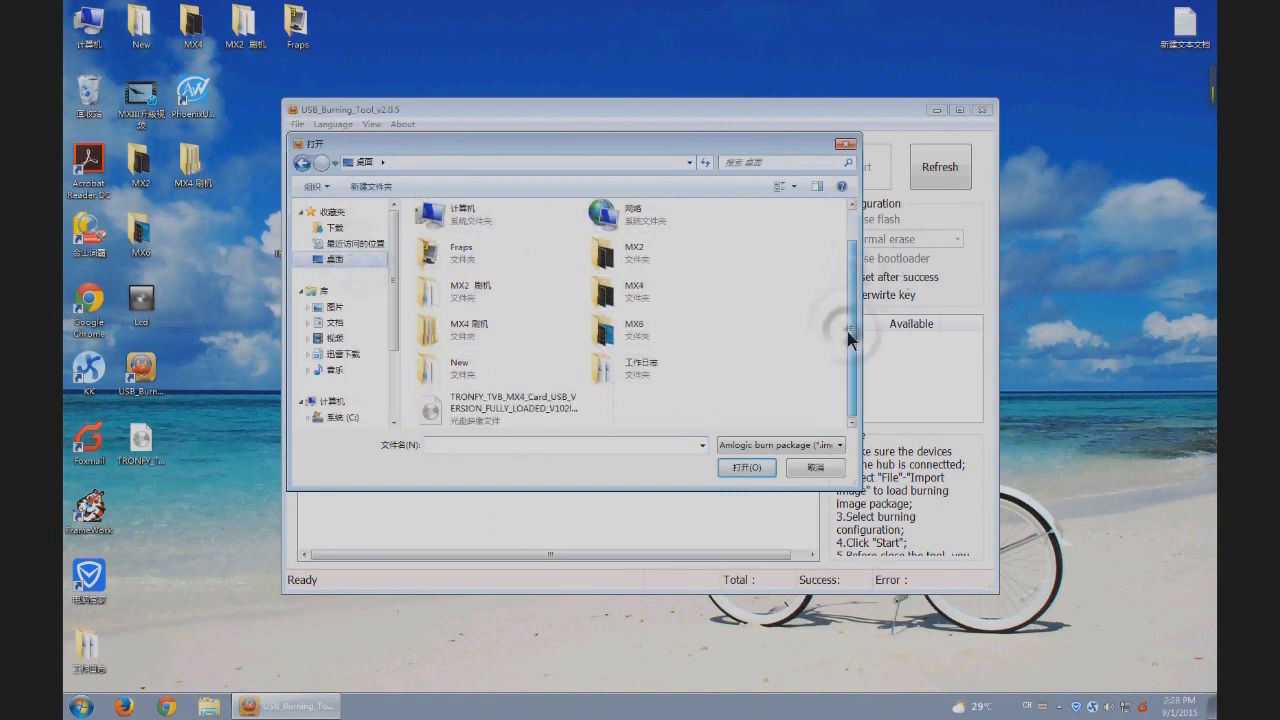
click(510, 410)
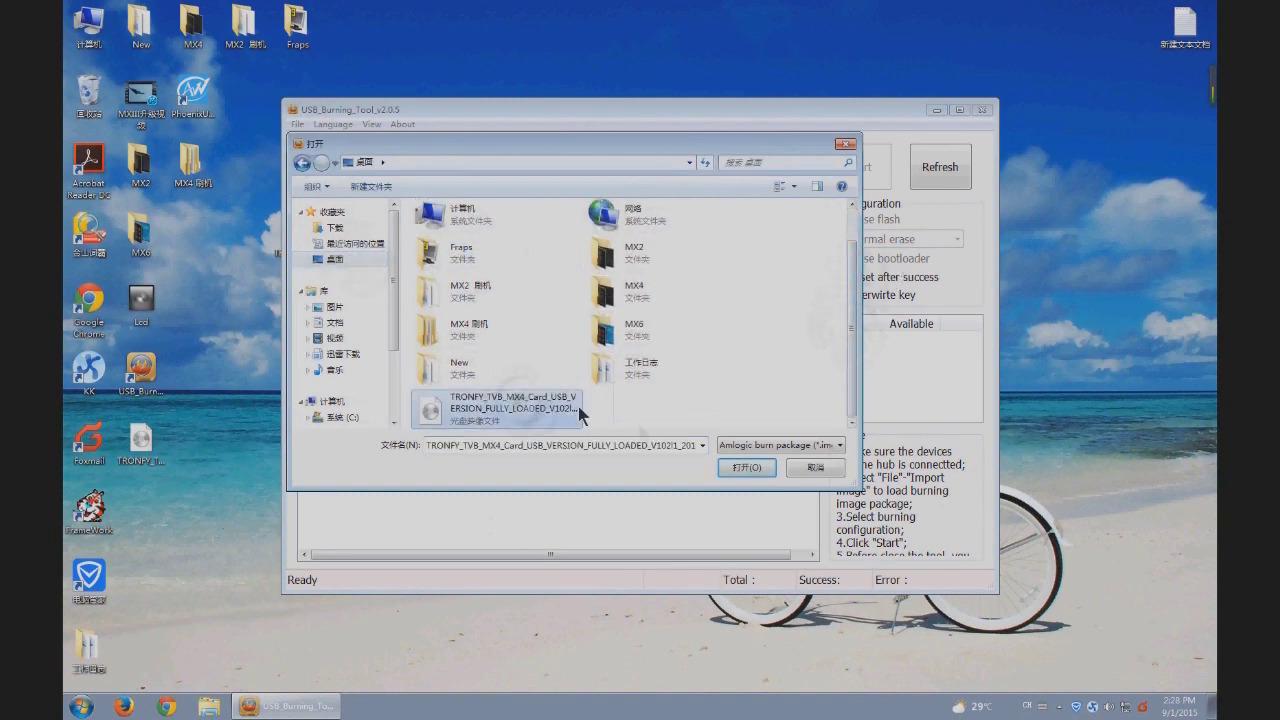
click(745, 468)
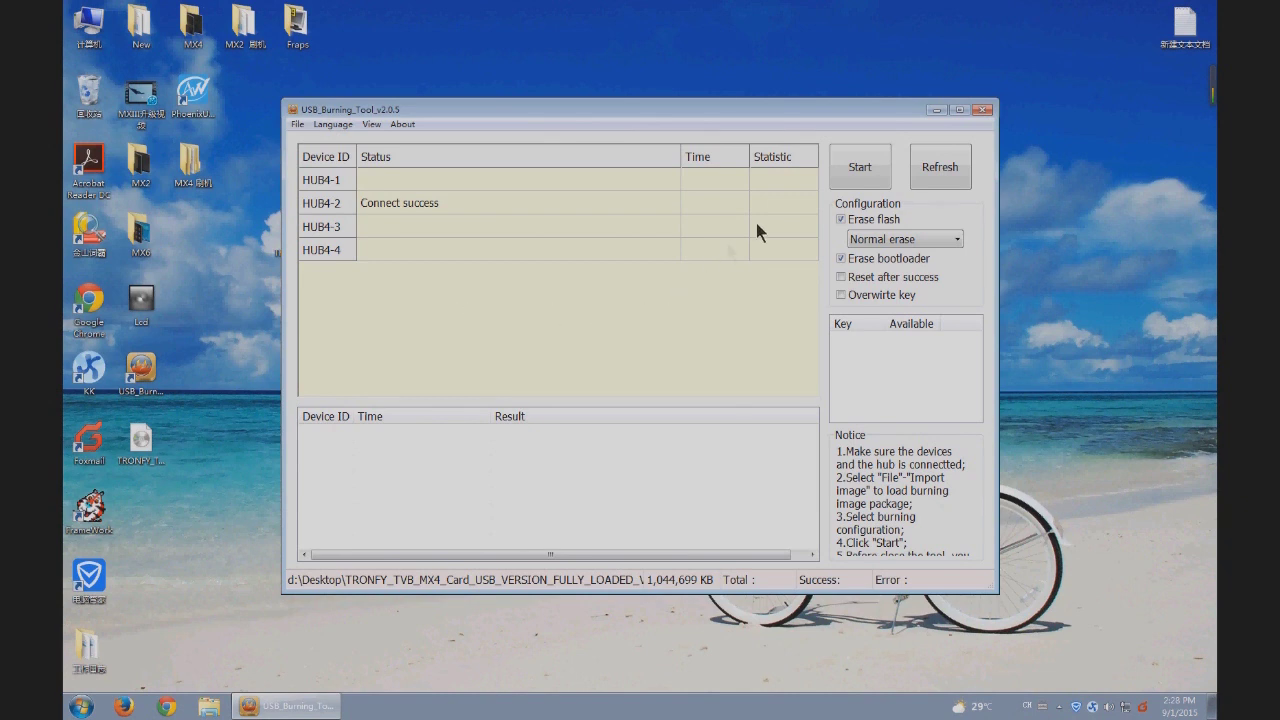
Burn the imported image to the connected device with normal flash erase, stop the burning session once complete, and close the tool
click(856, 170)
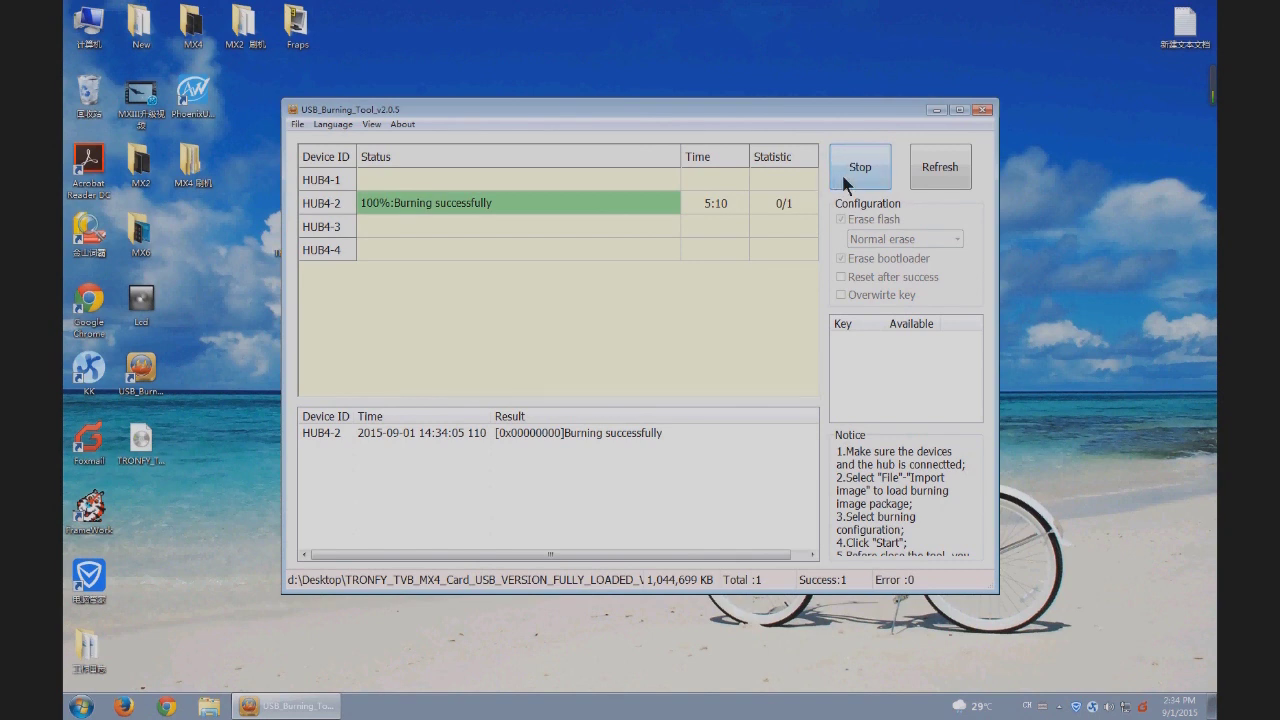
click(846, 178)
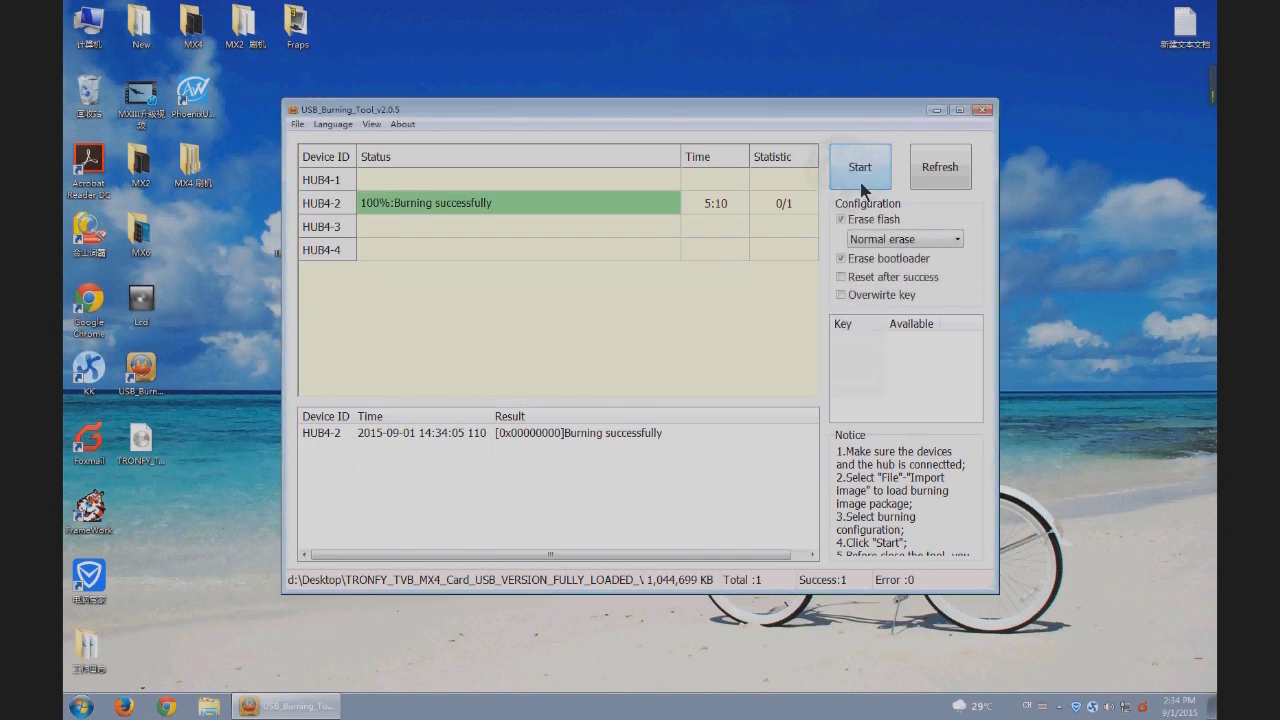
click(984, 112)
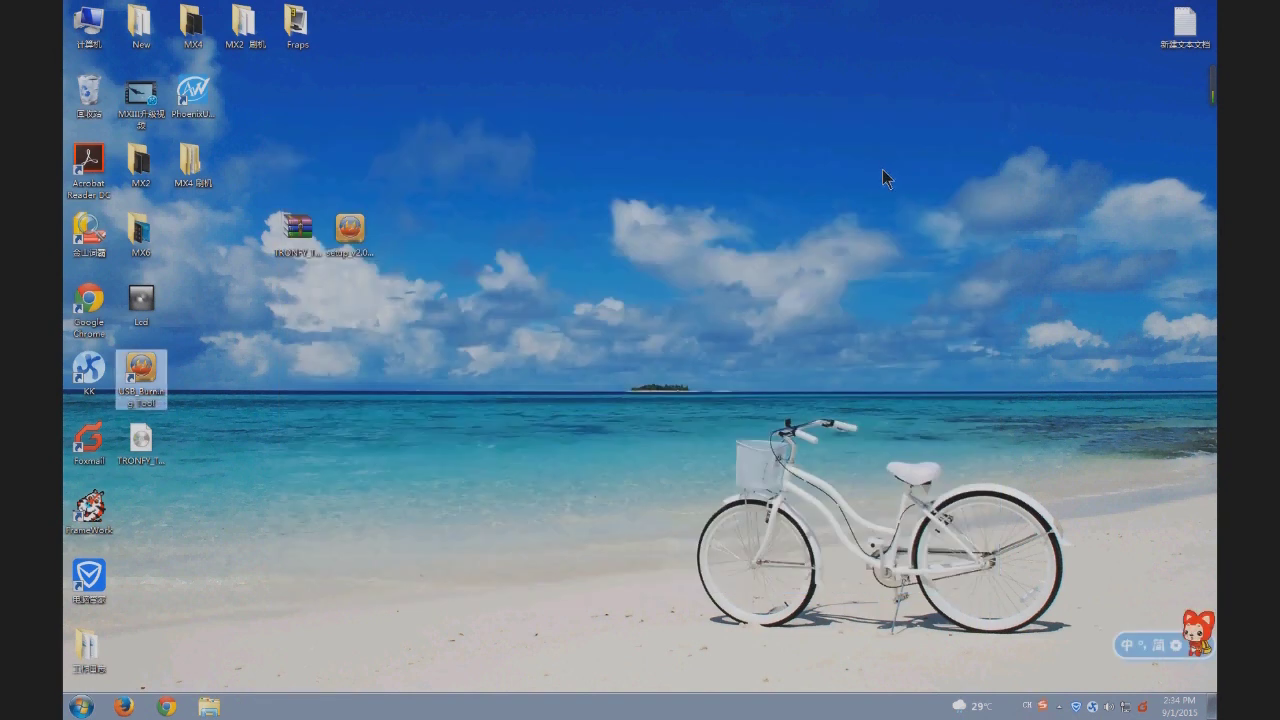